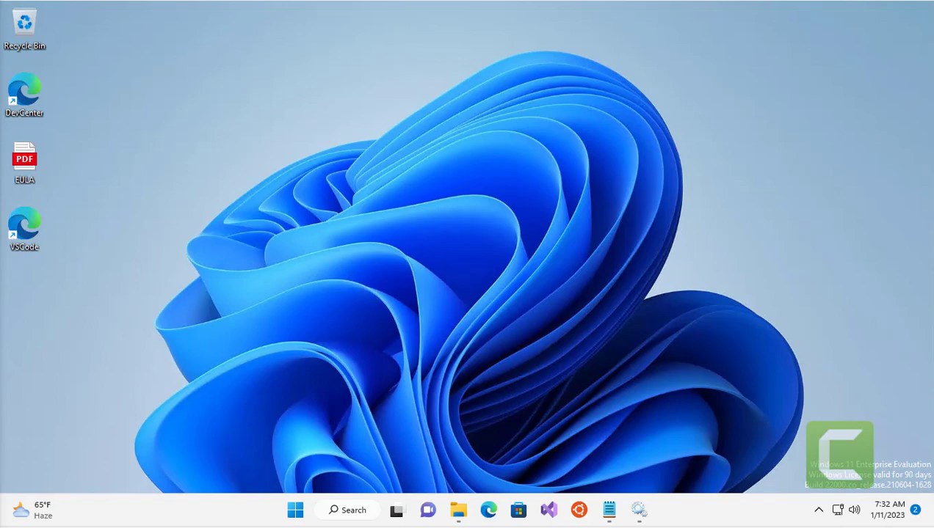
Step: Search the Start menu for 'task scheduler' to find the Task Scheduler app
click(323, 506)
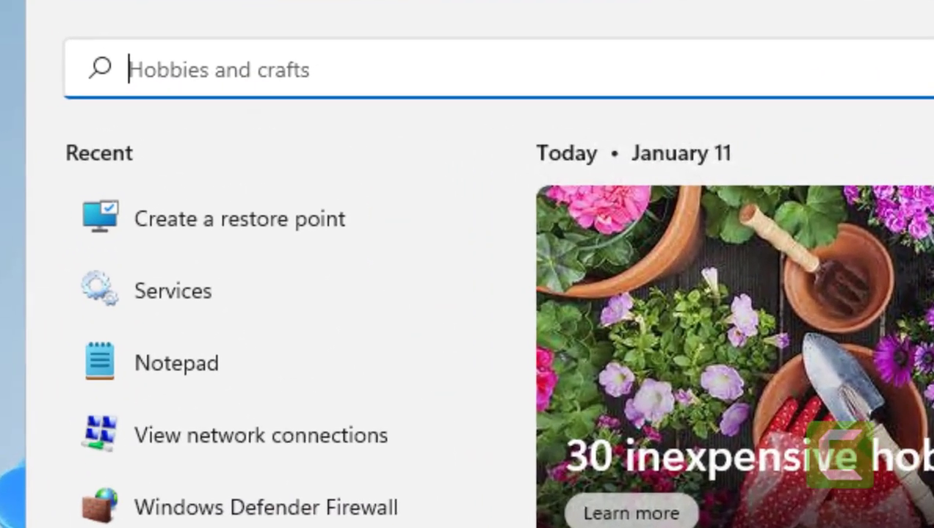
text(task scheduler)
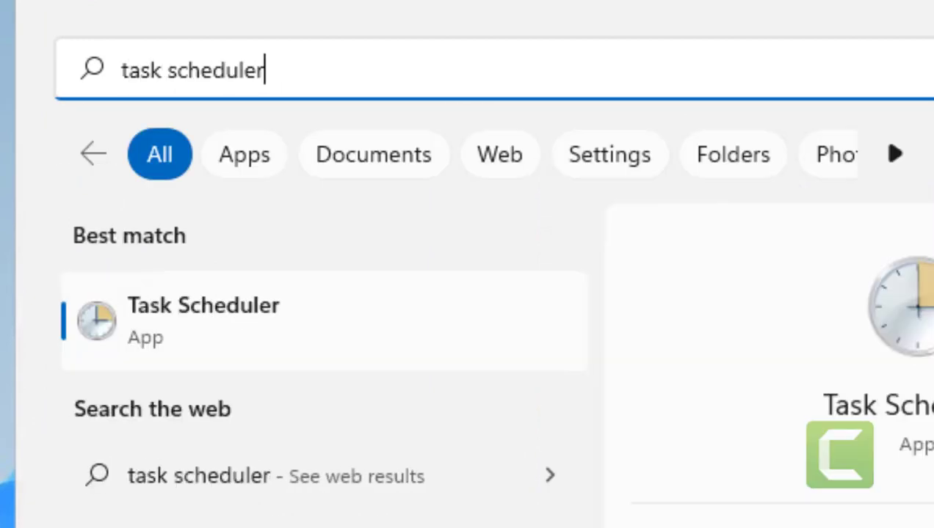
Step: Launch Task Scheduler, show the Task Scheduler Library, and enlarge the task list and Name column
click(252, 321)
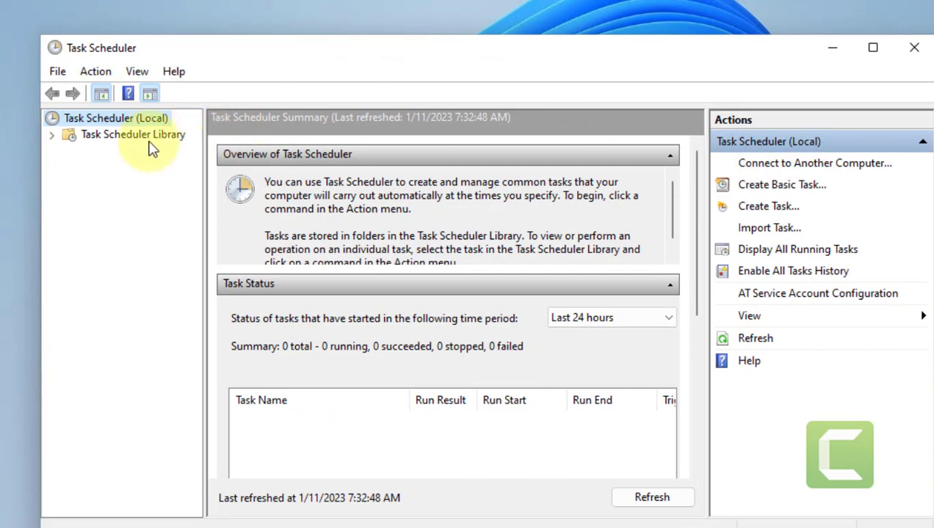
click(121, 140)
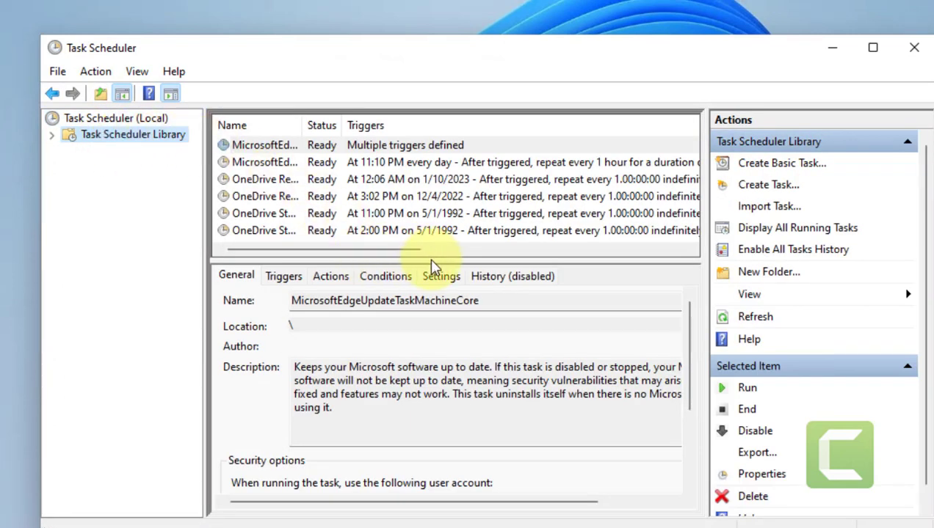
drag(431, 261, 424, 317)
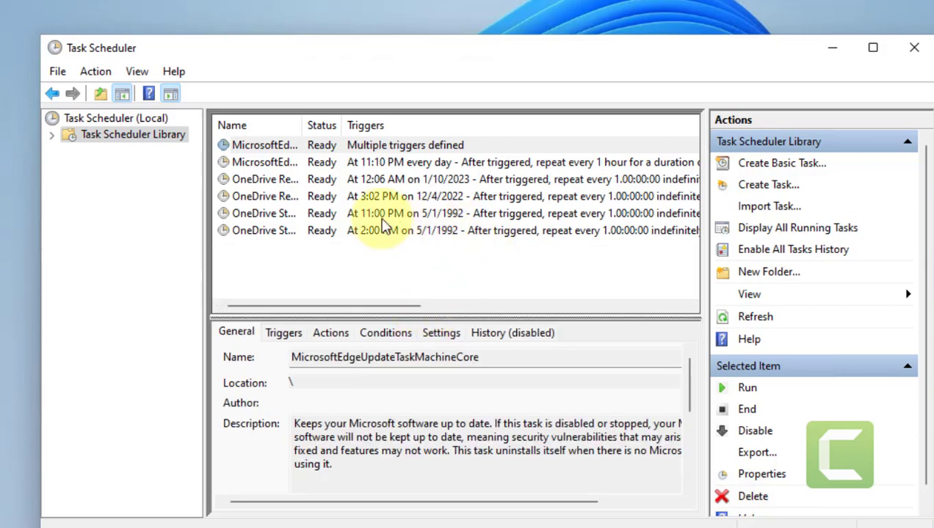
drag(305, 128, 329, 129)
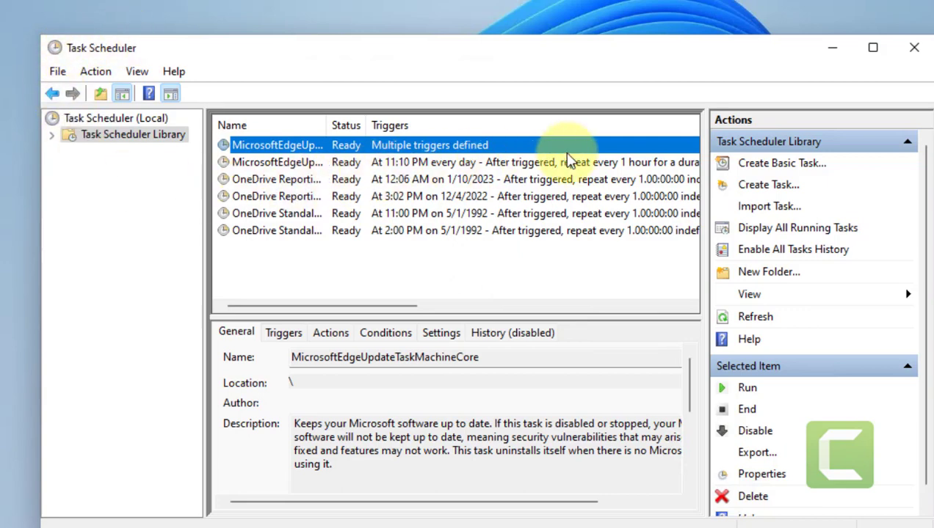
Step: Widen the window and task list to reveal the Next Run Time and Last Run Time columns
drag(707, 135, 844, 143)
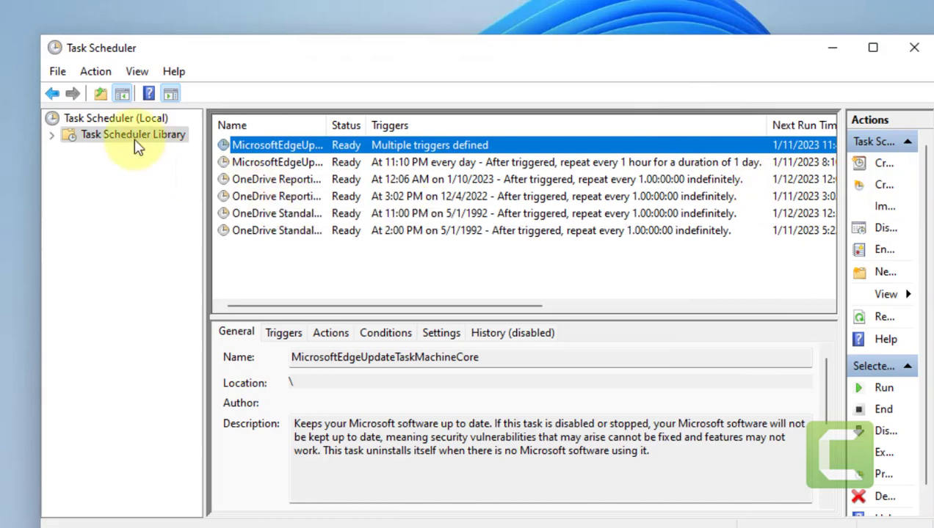
drag(41, 126, 0, 127)
click(857, 229)
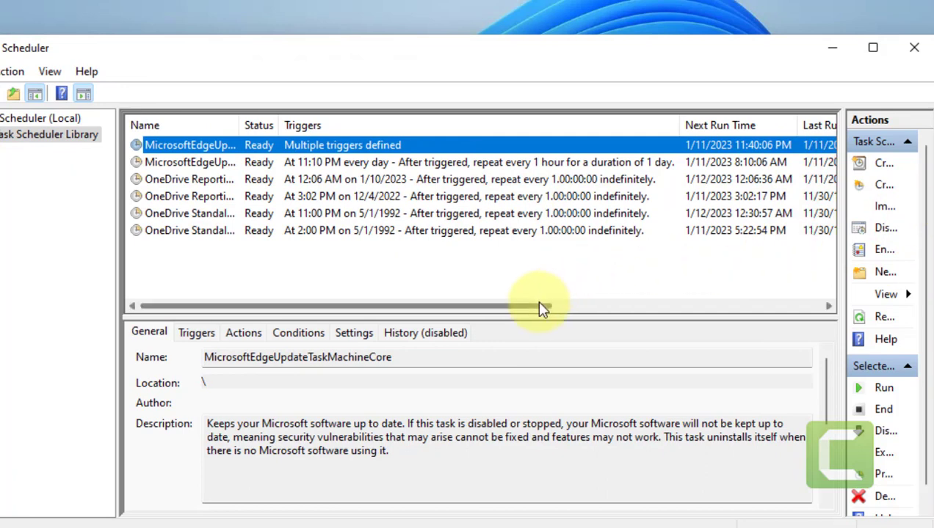
drag(540, 307, 600, 309)
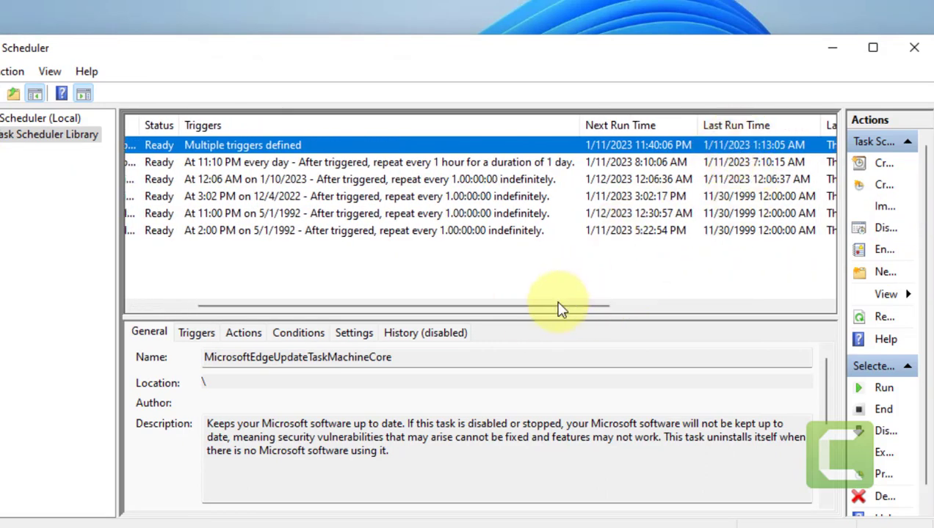
drag(558, 308, 475, 312)
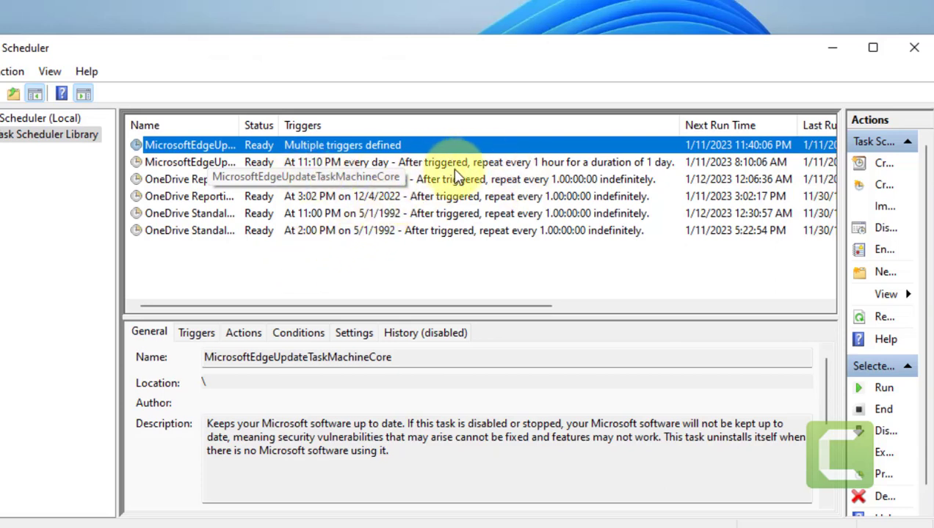
Step: Select MicrosoftEdgeUpdateTaskMachineUA to display its description and daily 11:10 PM trigger
click(570, 166)
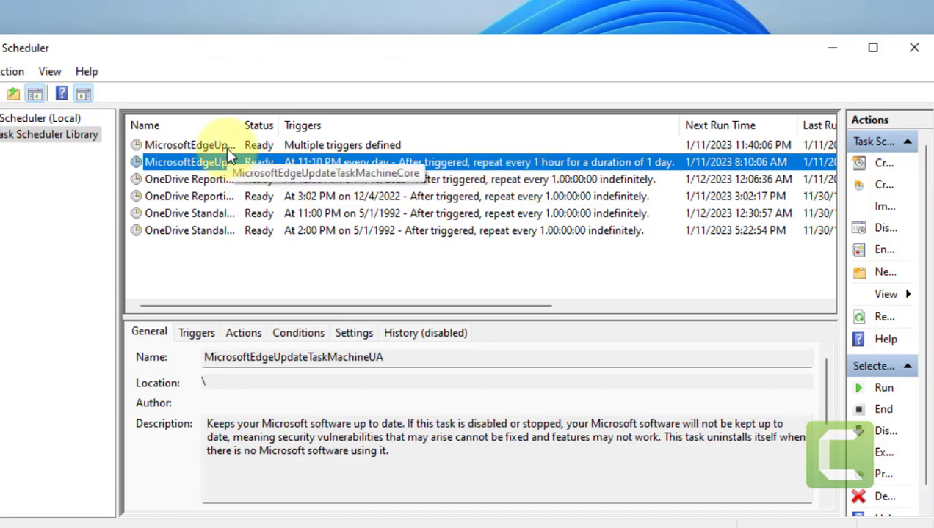
click(471, 306)
drag(470, 306, 579, 306)
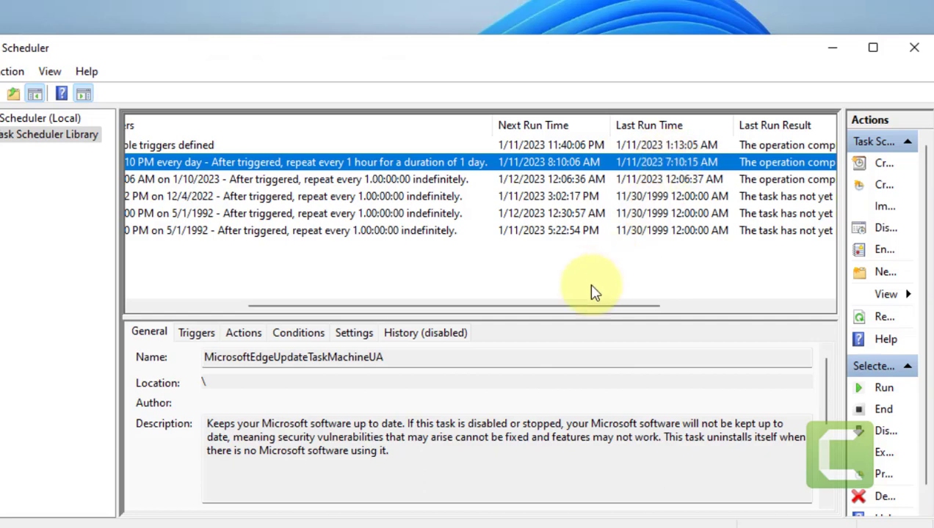
mouse_move(453, 306)
drag(556, 308, 367, 305)
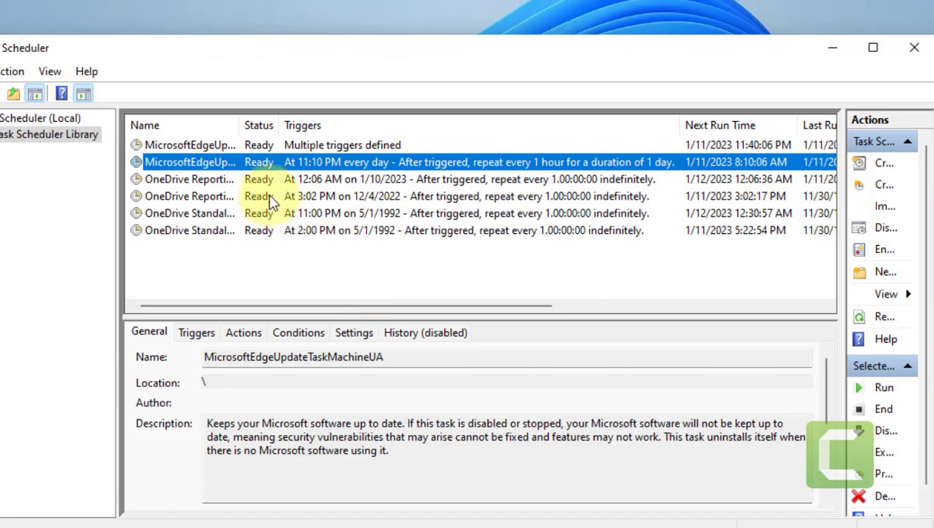
Step: Disable MicrosoftEdgeUpdateTaskMachineUA and delete its Daily trigger in the task properties
right_click(266, 173)
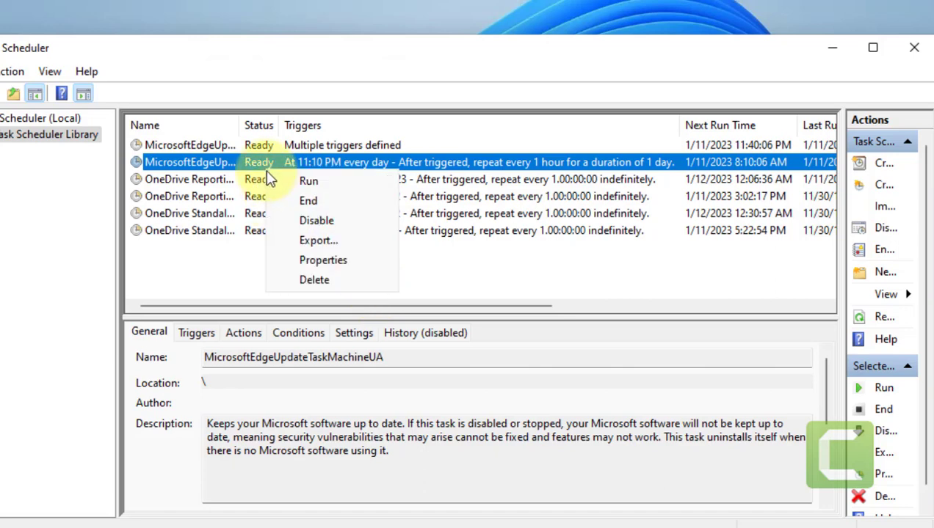
click(309, 221)
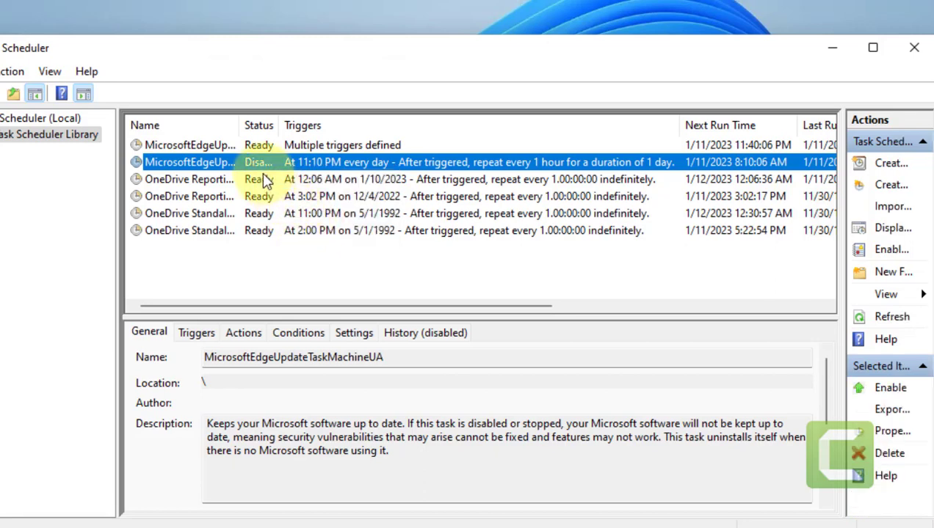
click(217, 167)
double_click(218, 167)
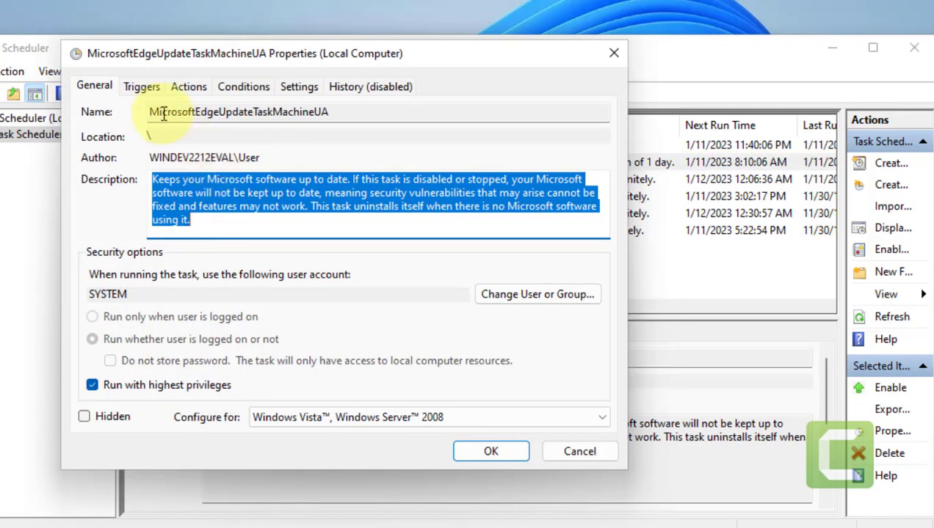
click(148, 91)
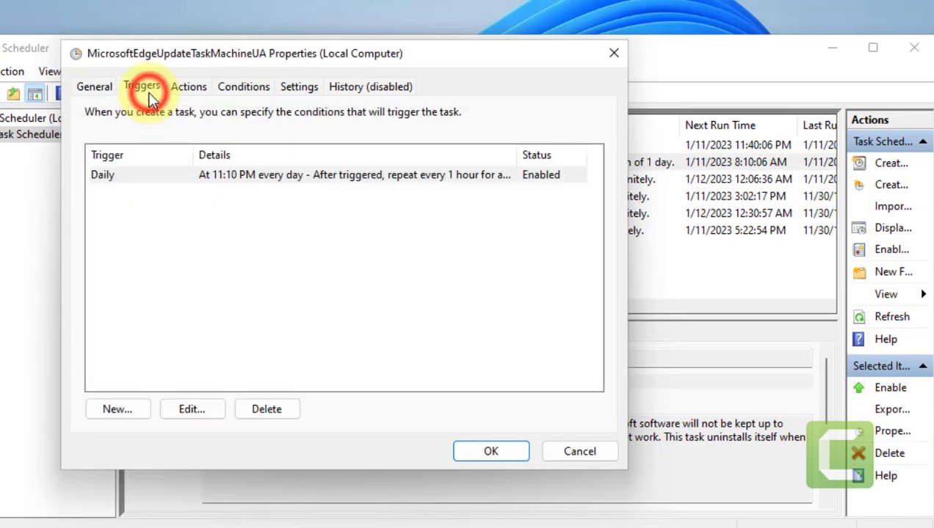
click(188, 176)
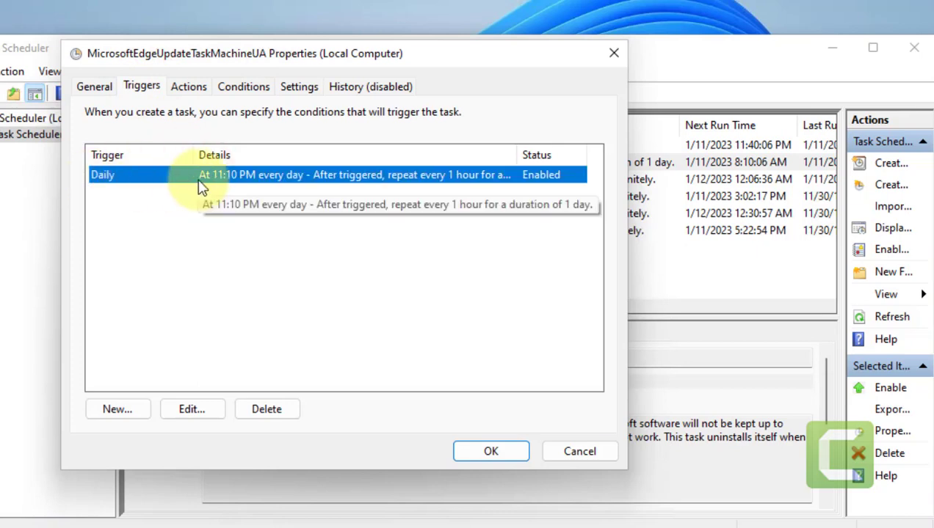
click(272, 412)
click(474, 453)
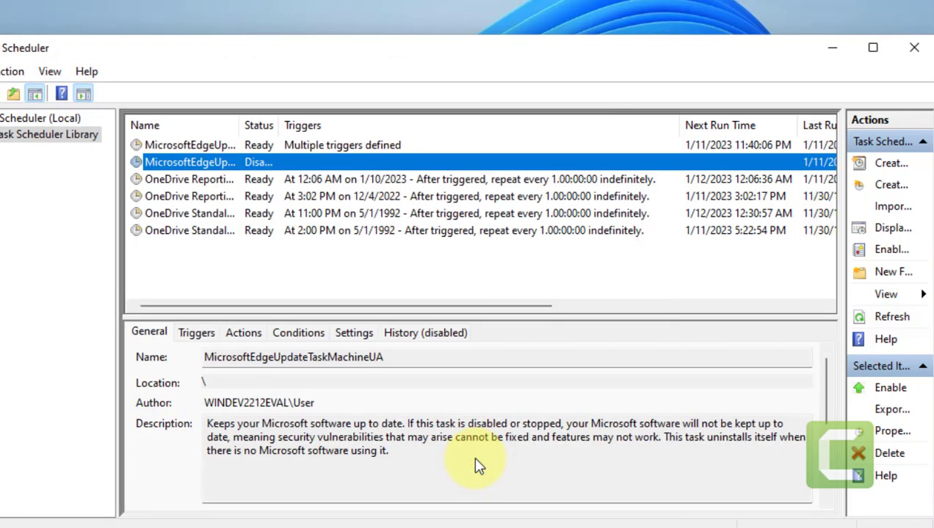
Step: Minimize Task Scheduler to reveal the desktop
click(830, 53)
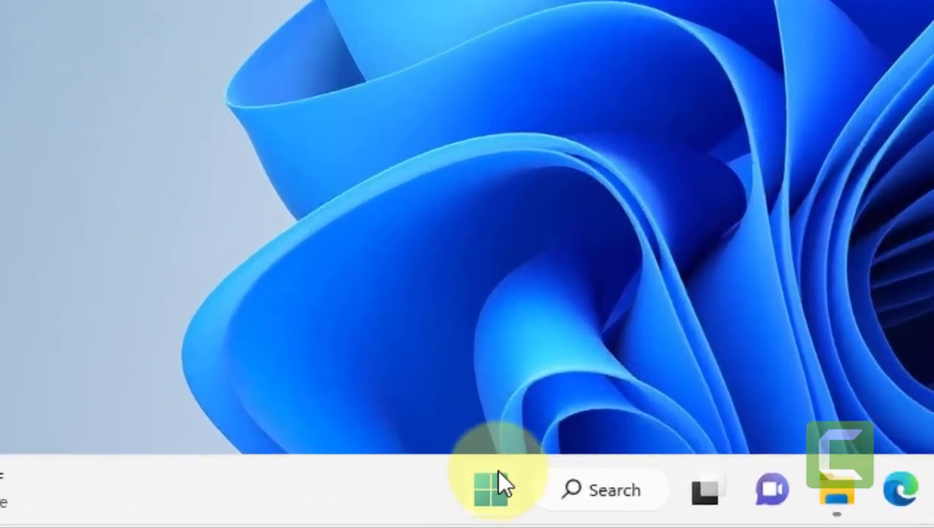
Step: Open Run from the Win+X menu and enter 'cmd /k ipconfig /all'
right_click(279, 510)
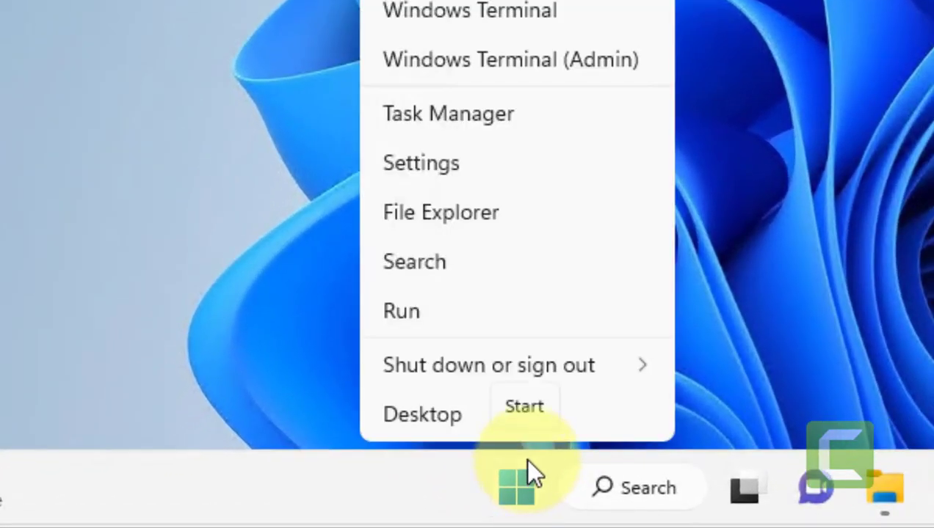
click(529, 323)
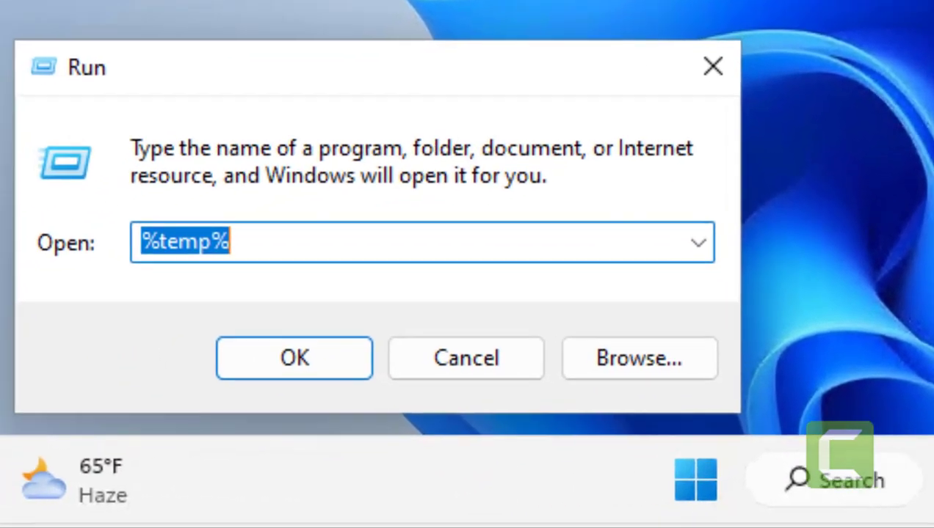
text(cmd /k)
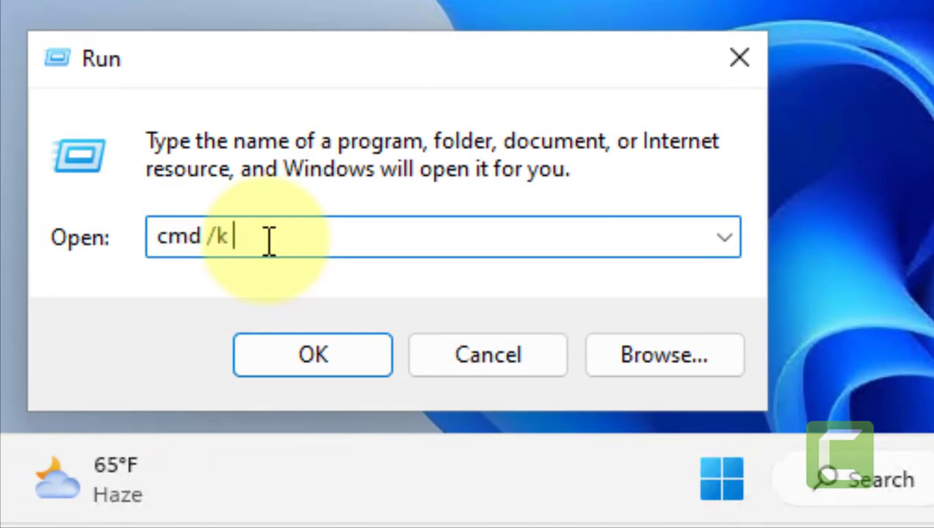
text( ipconfig)
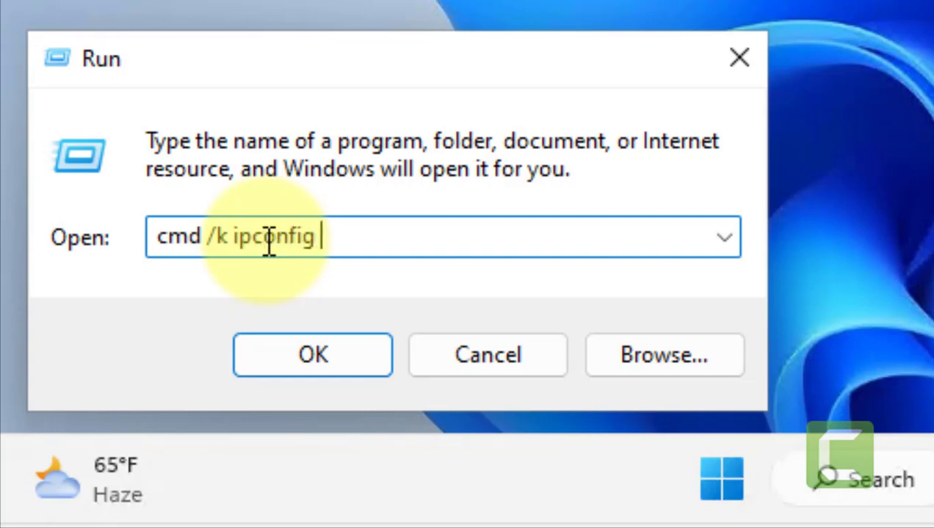
text( /all)
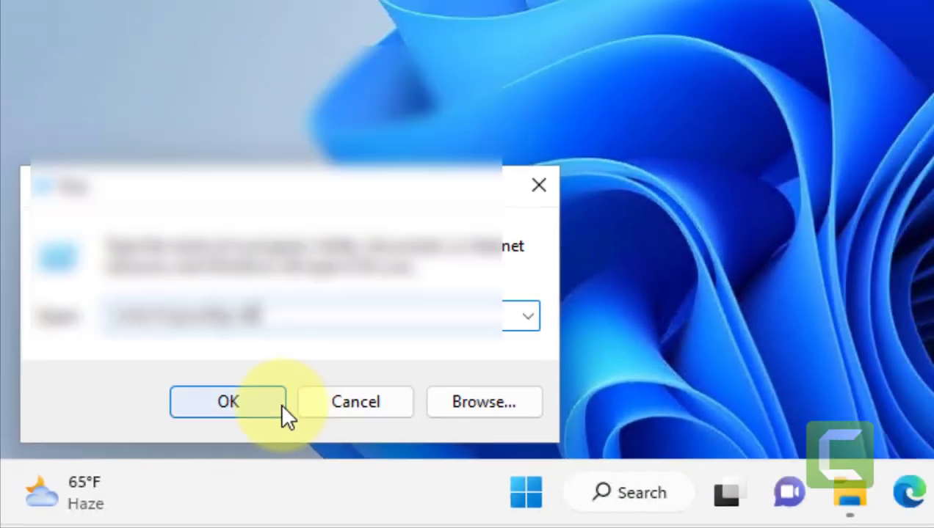
Step: Run 'cmd /k ipconfig /all', then minimize the Command Prompt window
click(314, 354)
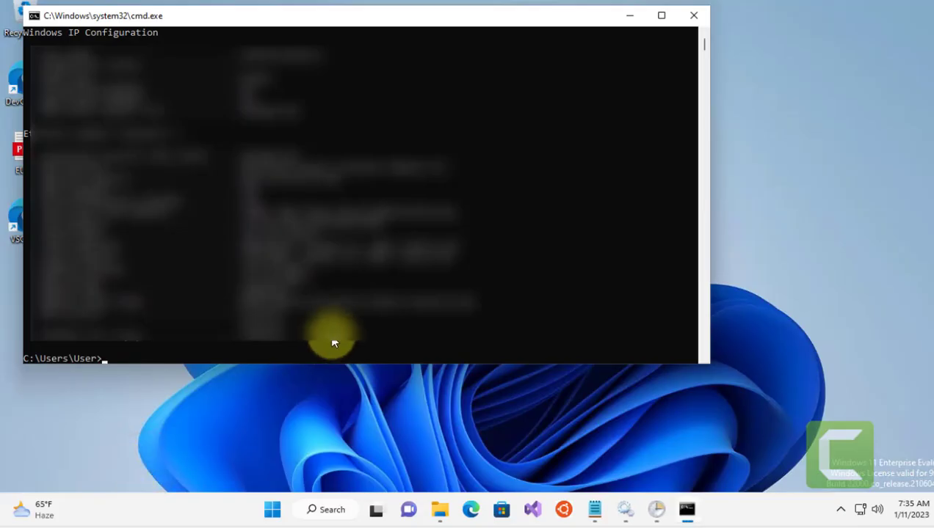
click(629, 15)
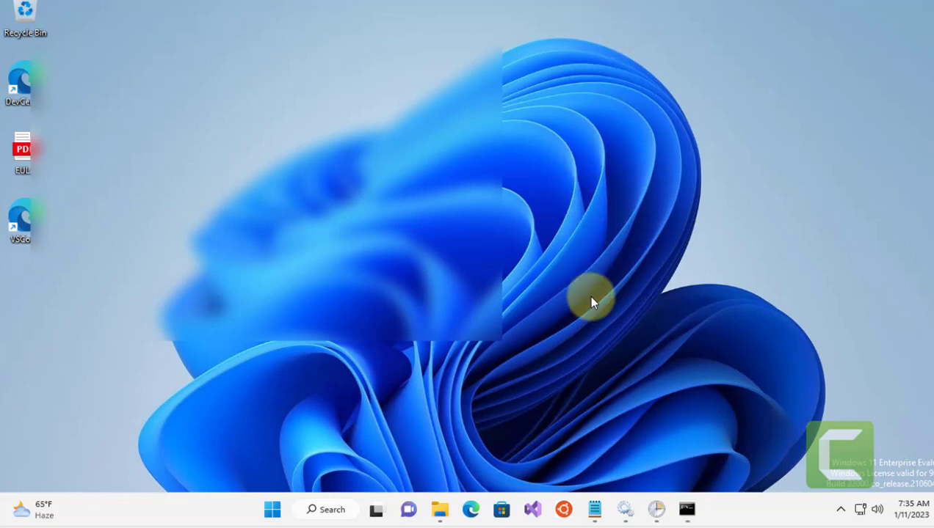